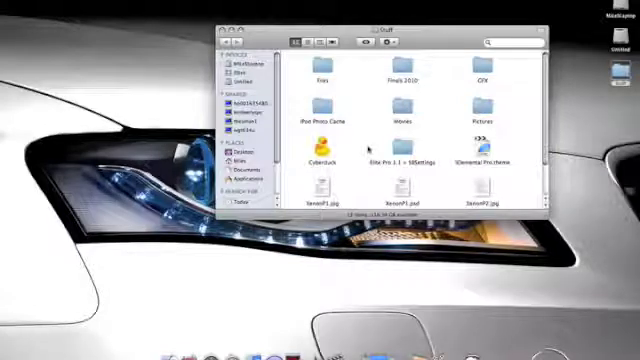
Glance at the wireless network list, dismiss it, and launch Safari from the Dock
{"action": "left_click", "coordinate": [500, 1]}
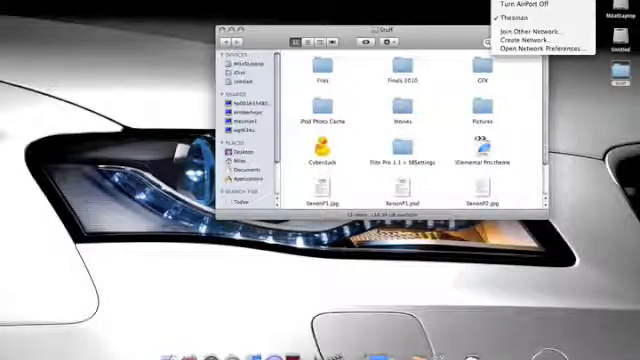
{"action": "key", "text": "Escape"}
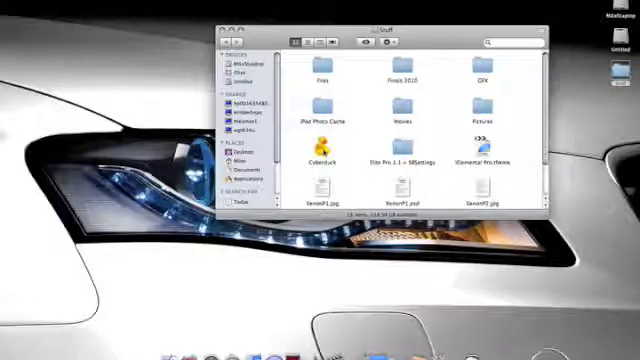
{"action": "left_click", "coordinate": [232, 355]}
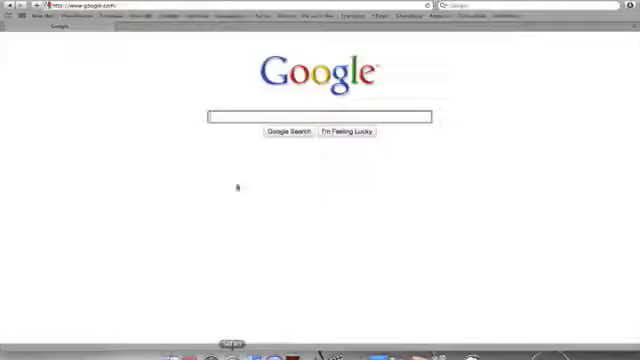
{"action": "type", "text": "cybd"}
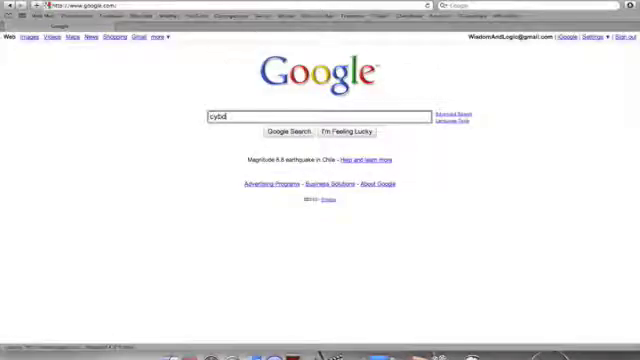
{"action": "key", "text": "BackSpace"}
{"action": "type", "text": "erduck"}
Search Google for 'cyberduck' and open the official Cyberduck website result
{"action": "key", "text": "Return"}
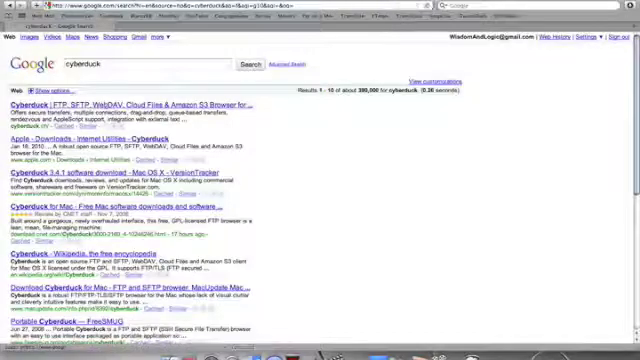
{"action": "left_click", "coordinate": [107, 103]}
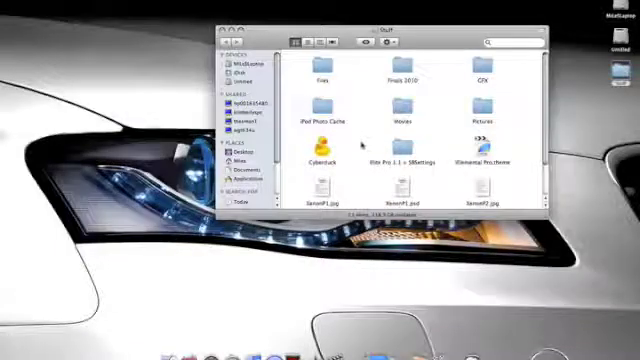
{"action": "scroll", "coordinate": [400, 140], "scroll_direction": "down", "scroll_amount": 1}
Launch the Cyberduck app from the Stuff folder, next to Elemental Pro.theme
{"action": "left_click", "coordinate": [482, 132]}
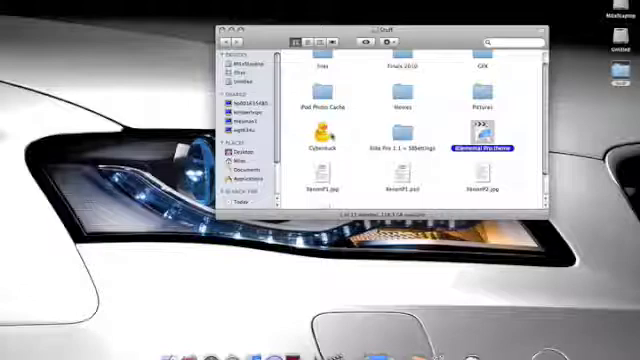
{"action": "key", "text": "Left"}
{"action": "key", "text": "Left"}
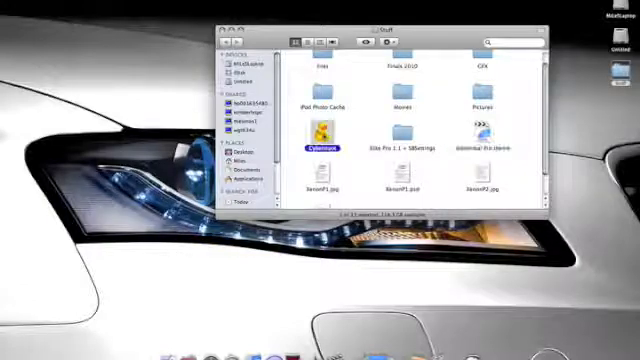
{"action": "key", "text": "super+o"}
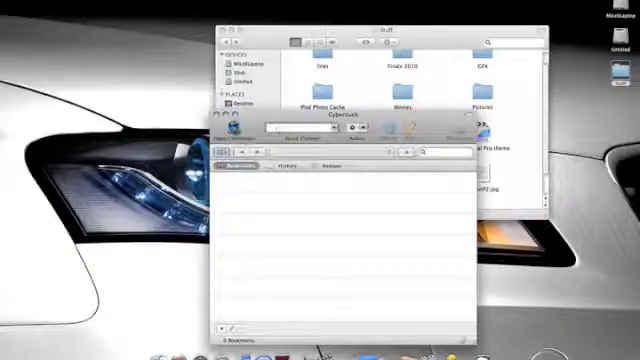
Connect over SFTP as root, re-entering the password in the Open Connection sheet
{"action": "key", "text": "super+o"}
{"action": "left_click", "coordinate": [340, 156]}
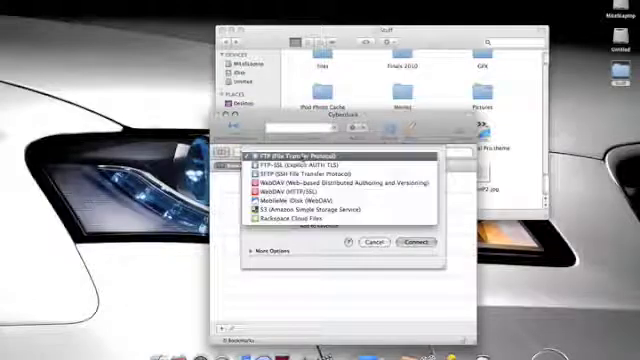
{"action": "left_click", "coordinate": [320, 165]}
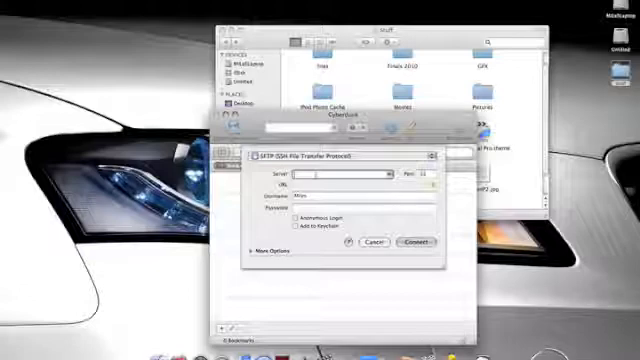
{"action": "type", "text": "192"}
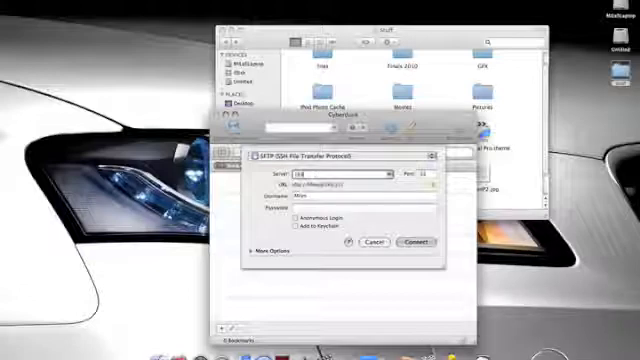
{"action": "type", "text": ".1"}
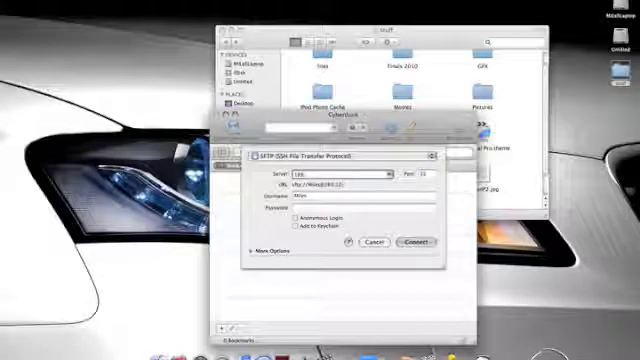
{"action": "type", "text": "6"}
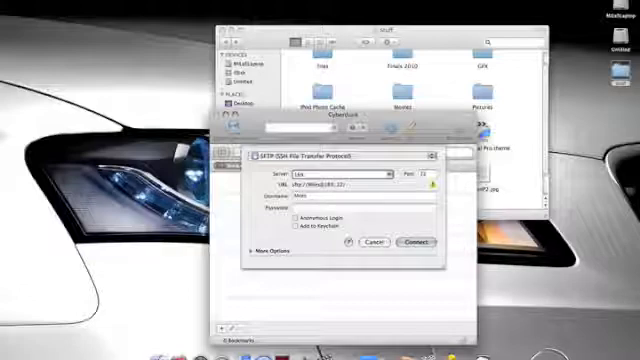
{"action": "type", "text": "254."}
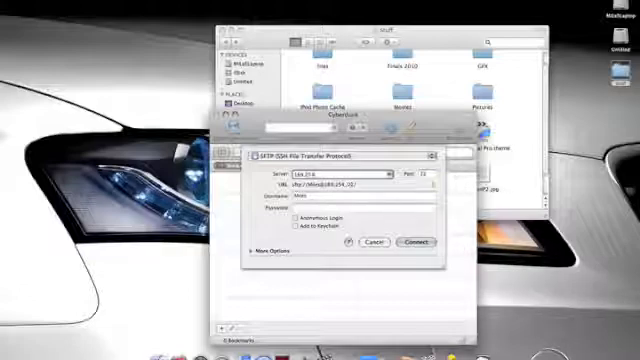
{"action": "type", "text": "3"}
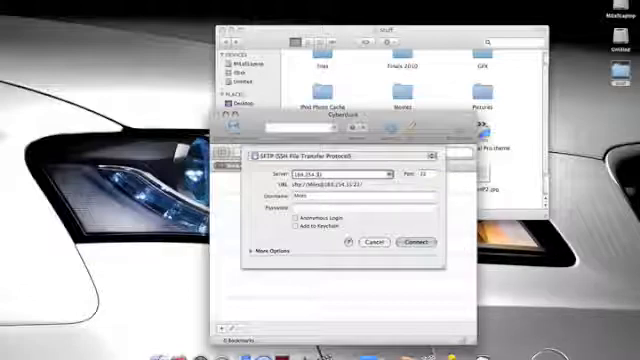
{"action": "type", "text": "5."}
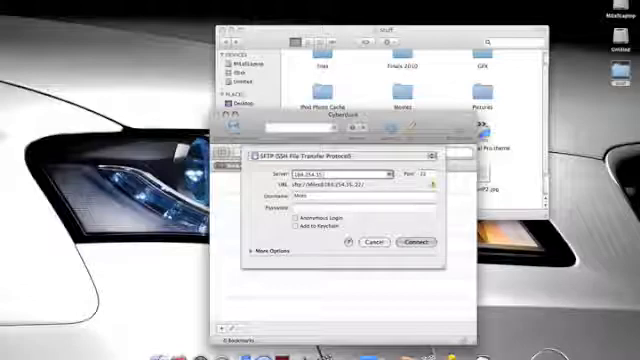
{"action": "type", "text": "88"}
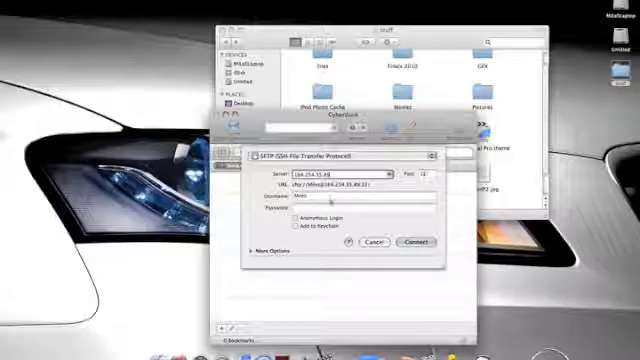
{"action": "key", "text": "Tab"}
{"action": "type", "text": "root"}
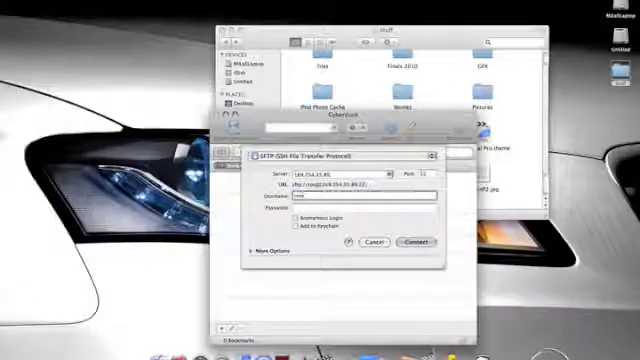
{"action": "key", "text": "Tab"}
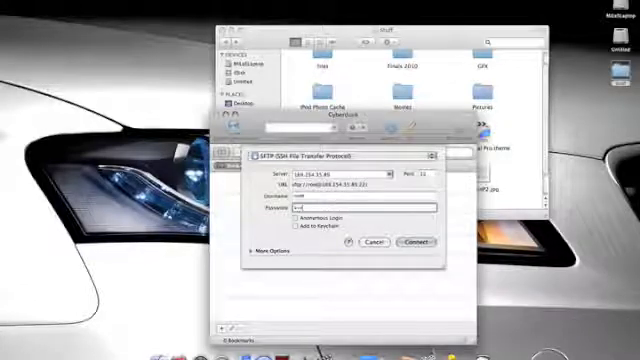
{"action": "key", "text": "super+a"}
{"action": "type", "text": "••••••••"}
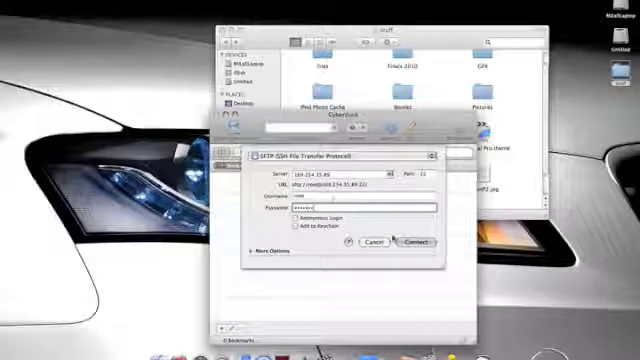
{"action": "left_click", "coordinate": [420, 246]}
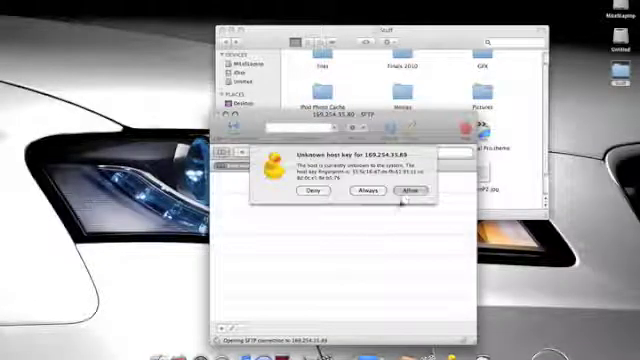
Accept the phone's unknown host key and jump to its root folder
{"action": "left_click", "coordinate": [407, 191]}
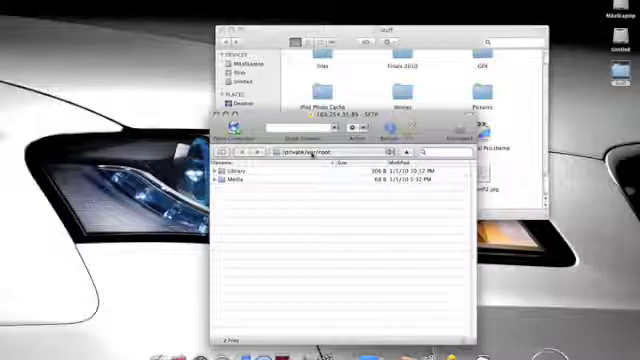
{"action": "left_click", "coordinate": [310, 153]}
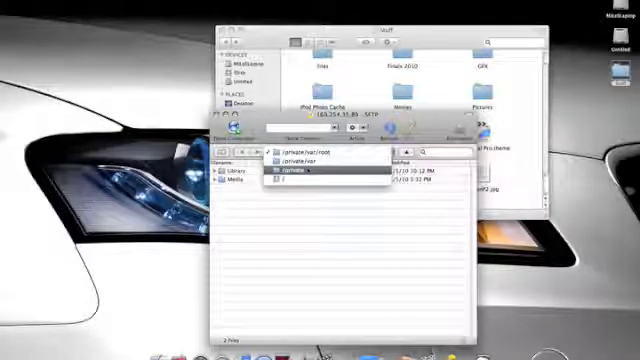
{"action": "left_click", "coordinate": [308, 162]}
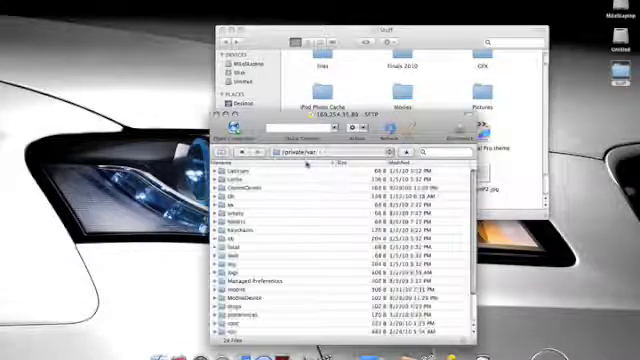
{"action": "left_click", "coordinate": [305, 156]}
{"action": "left_click", "coordinate": [299, 172]}
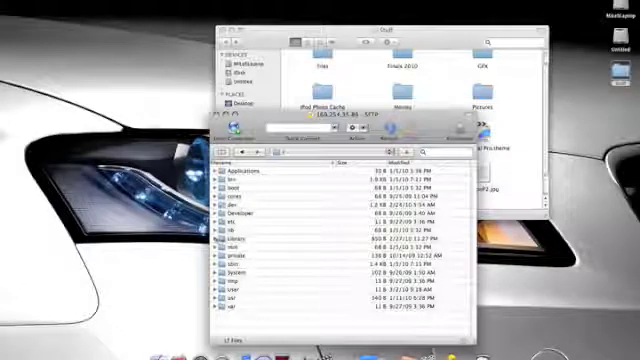
Expand var, stash and Themes.VVYMAC in the remote file list
{"action": "left_click", "coordinate": [221, 239]}
{"action": "scroll", "coordinate": [264, 254], "scroll_direction": "down", "scroll_amount": 2}
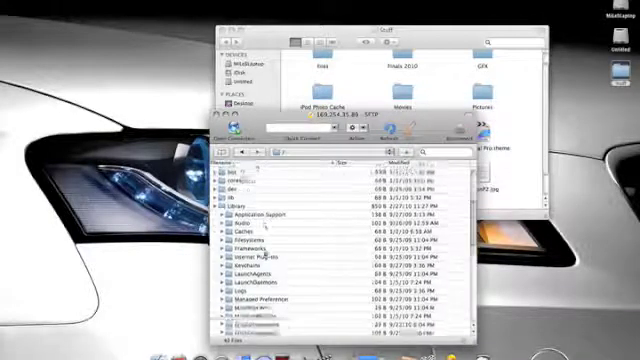
{"action": "scroll", "coordinate": [263, 254], "scroll_direction": "down", "scroll_amount": 3}
{"action": "scroll", "coordinate": [264, 254], "scroll_direction": "down", "scroll_amount": 2}
{"action": "scroll", "coordinate": [265, 253], "scroll_direction": "up", "scroll_amount": 5}
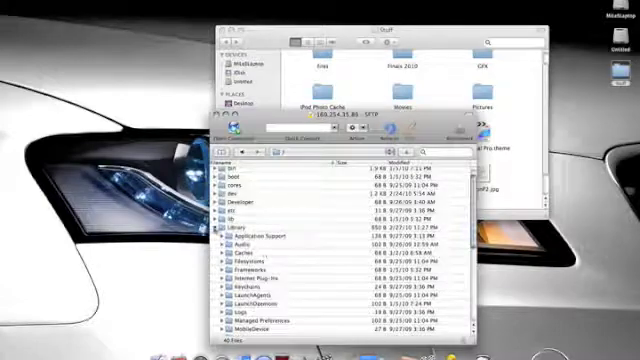
{"action": "left_click", "coordinate": [221, 227]}
{"action": "left_click", "coordinate": [220, 306]}
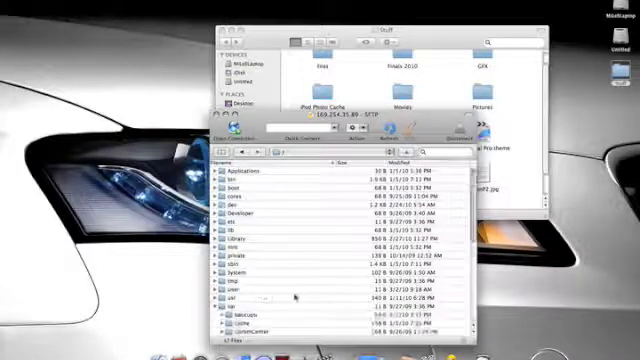
{"action": "scroll", "coordinate": [295, 296], "scroll_direction": "down", "scroll_amount": 3}
{"action": "scroll", "coordinate": [295, 296], "scroll_direction": "down", "scroll_amount": 2}
{"action": "scroll", "coordinate": [295, 296], "scroll_direction": "down", "scroll_amount": 2}
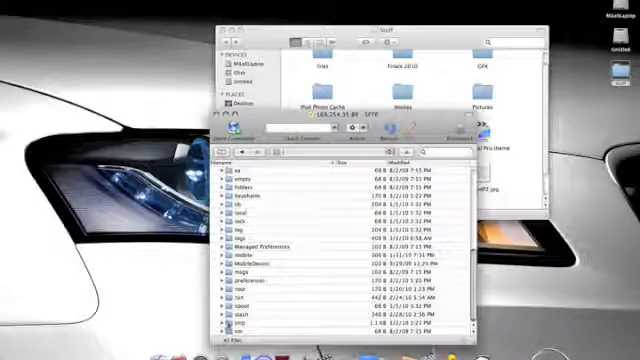
{"action": "left_click", "coordinate": [222, 314]}
{"action": "scroll", "coordinate": [293, 317], "scroll_direction": "down", "scroll_amount": 3}
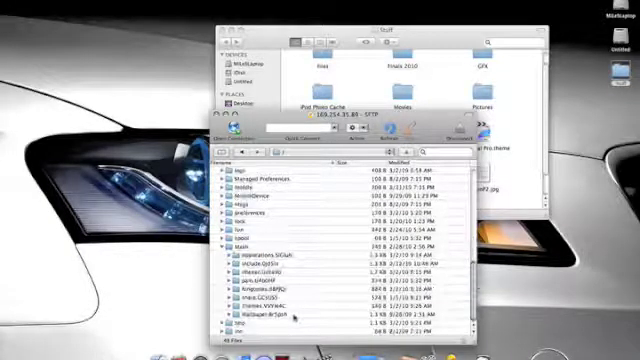
{"action": "left_click", "coordinate": [229, 305]}
{"action": "scroll", "coordinate": [296, 250], "scroll_direction": "down", "scroll_amount": 3}
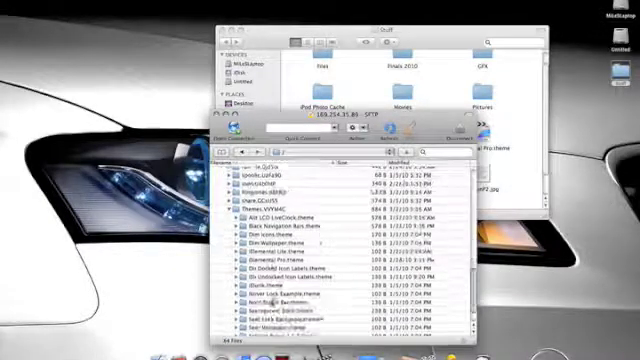
{"action": "scroll", "coordinate": [273, 307], "scroll_direction": "down", "scroll_amount": 1}
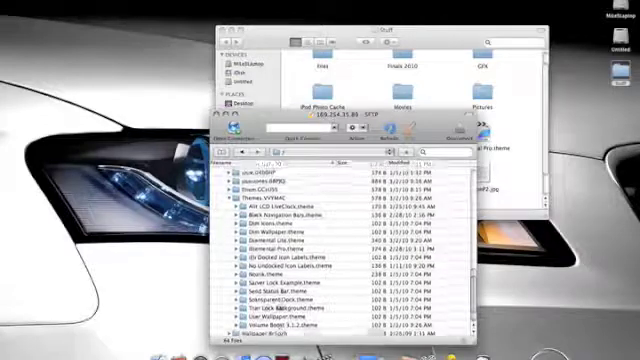
{"action": "scroll", "coordinate": [273, 307], "scroll_direction": "down", "scroll_amount": 2}
{"action": "scroll", "coordinate": [278, 306], "scroll_direction": "up", "scroll_amount": 1}
{"action": "scroll", "coordinate": [278, 305], "scroll_direction": "up", "scroll_amount": 1}
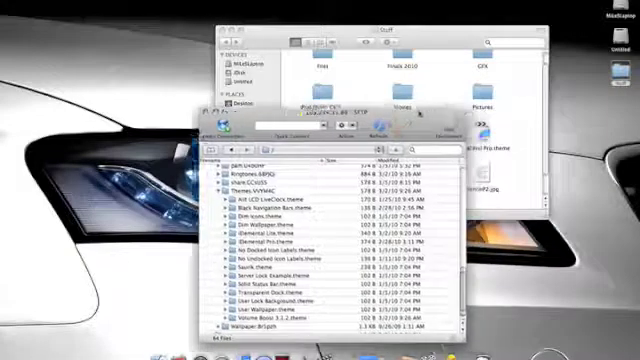
Drag Elemental Pro.theme into Themes.VVYMAC, allowing the host key and confirming the overwrite
{"action": "left_click_drag", "start_coordinate": [420, 112], "coordinate": [394, 107]}
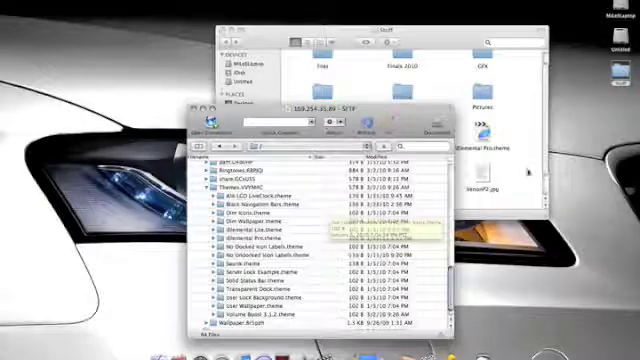
{"action": "mouse_move", "coordinate": [483, 135]}
{"action": "left_mouse_down"}
{"action": "mouse_move", "coordinate": [245, 222]}
{"action": "mouse_move", "coordinate": [228, 196]}
{"action": "left_mouse_up"}
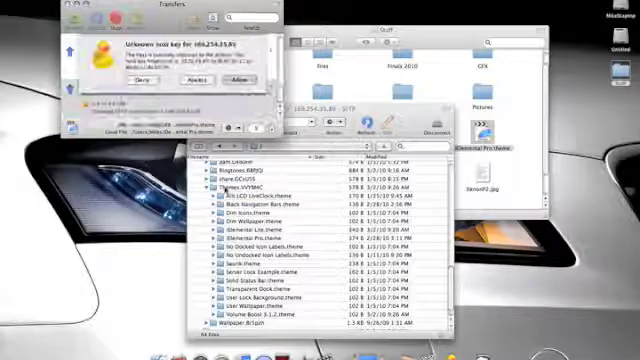
{"action": "left_click", "coordinate": [240, 80]}
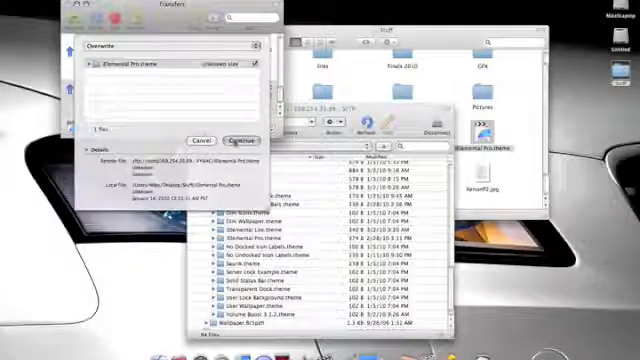
{"action": "left_click", "coordinate": [241, 141]}
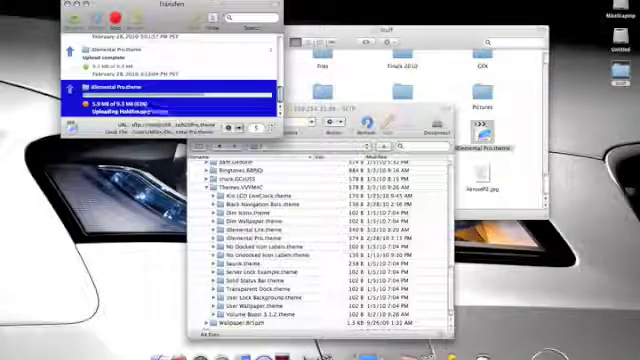
Wait while the Elemental Pro.theme upload progresses in the Transfers window
{"action": "left_click", "coordinate": [452, 2]}
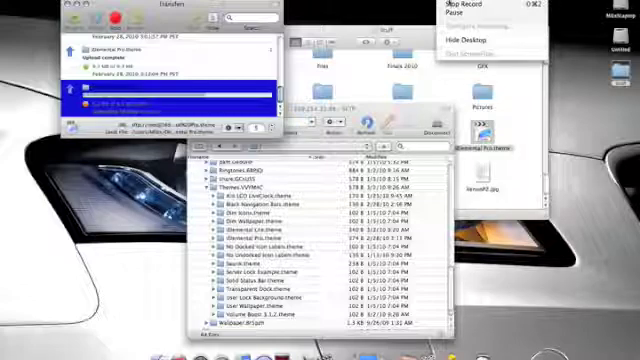